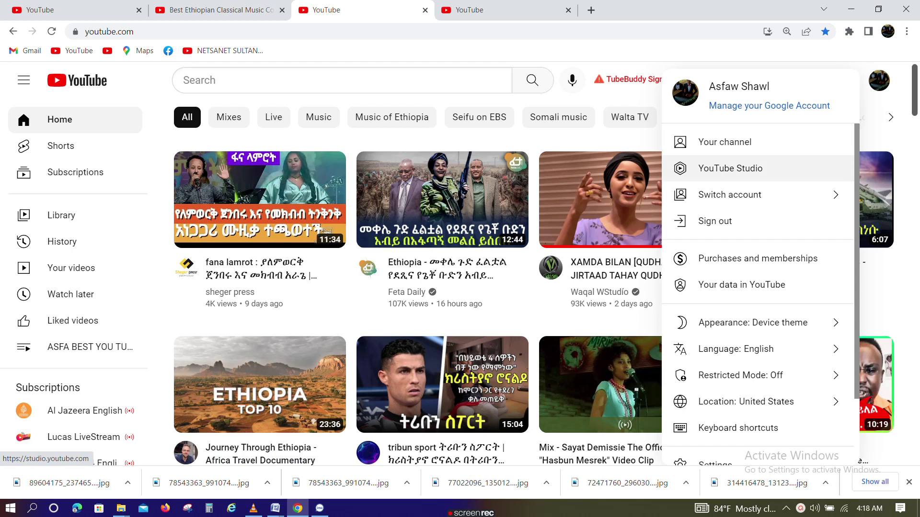
Open YouTube Studio and scroll the dashboard to review the four published videos and recent subscribers
left_click(730, 168)
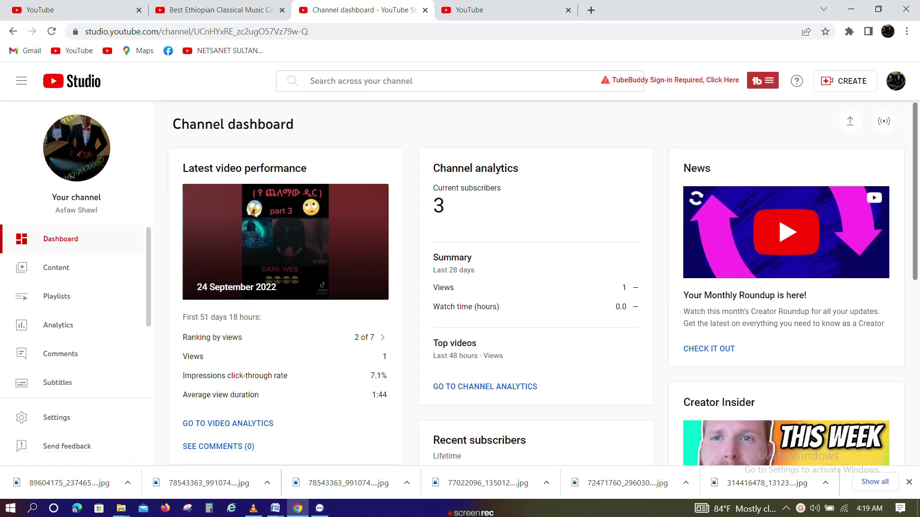
scroll(543, 283, "down", 2)
scroll(249, 264, "down", 4)
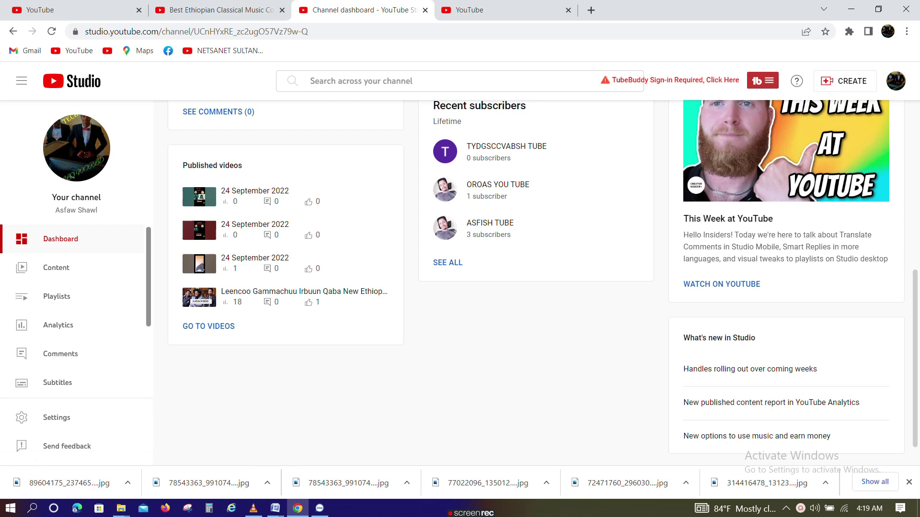
scroll(75, 312, "down", 3)
scroll(75, 311, "up", 3)
scroll(75, 311, "down", 2)
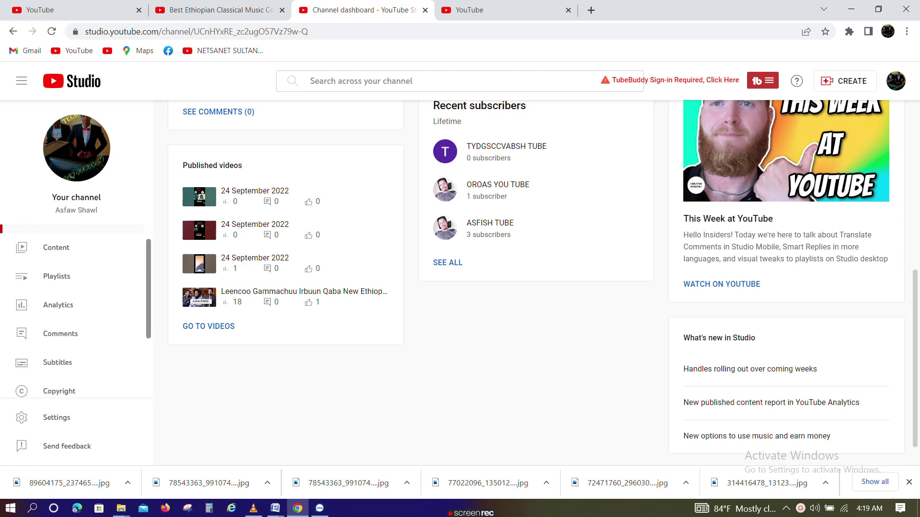
scroll(75, 312, "down", 2)
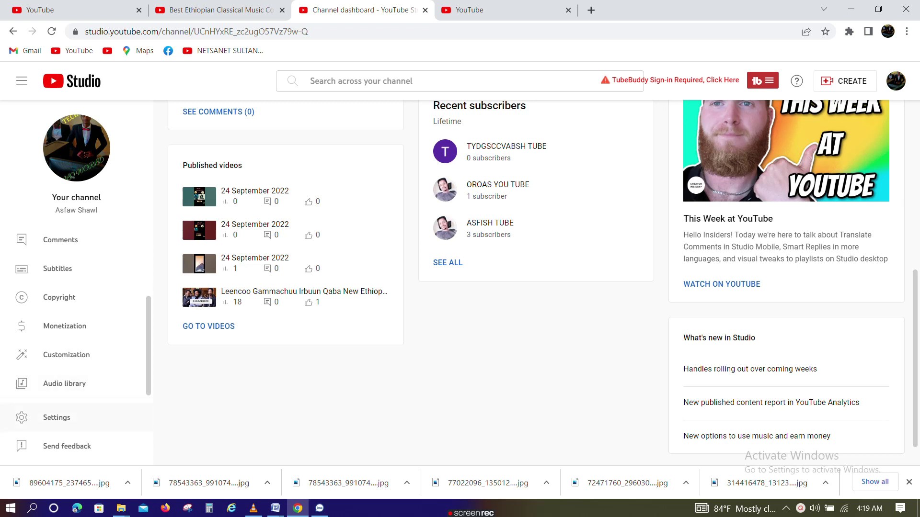
Go to Settings > Channel > Advanced settings to see the channel's made-for-kids audience choice
left_click(57, 417)
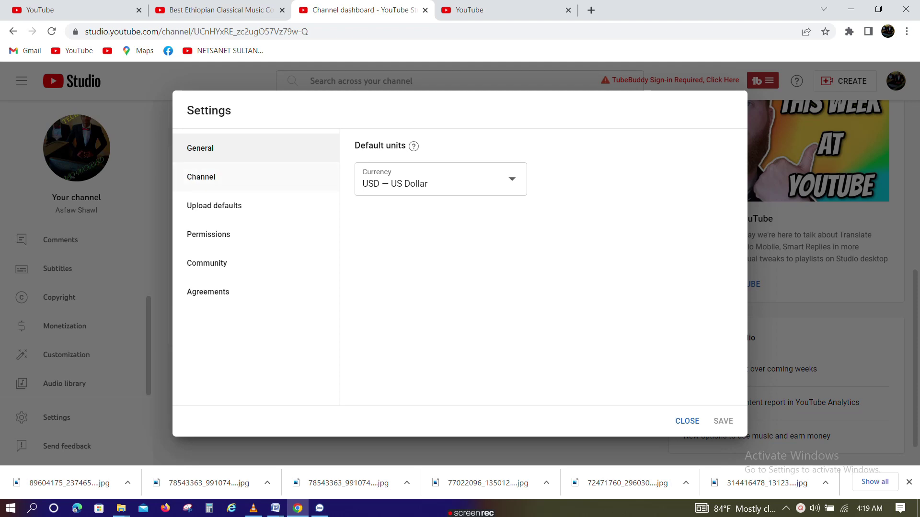
left_click(201, 177)
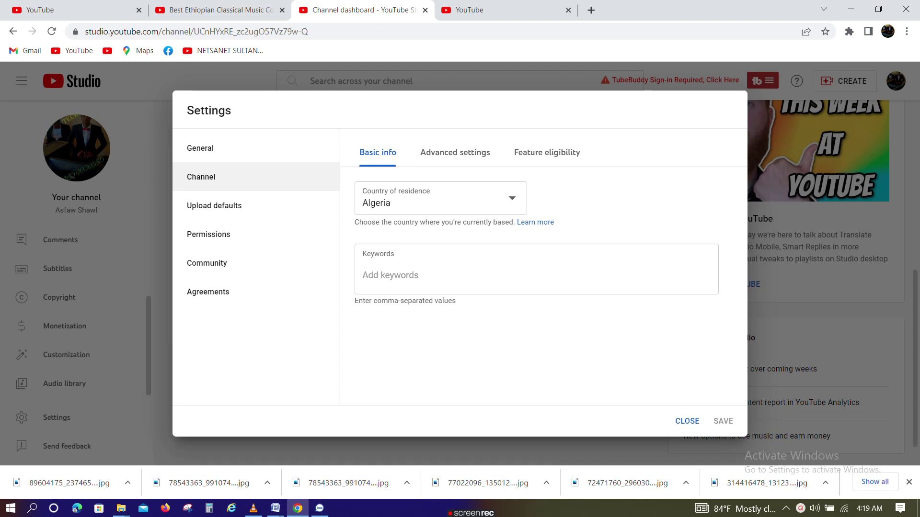
left_click(455, 152)
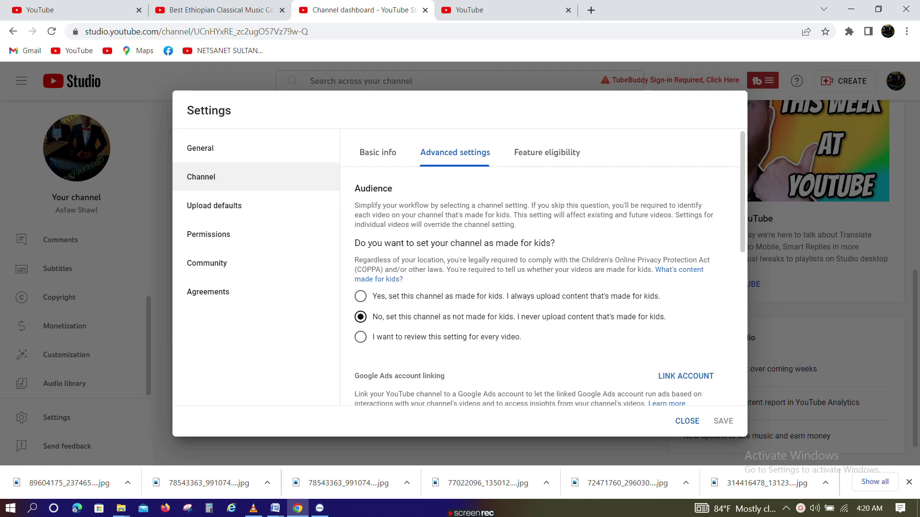
Keep the audience set to 'No, not made for kids' and view the Feature eligibility list
left_click(360, 337)
scroll(543, 285, "down", 7)
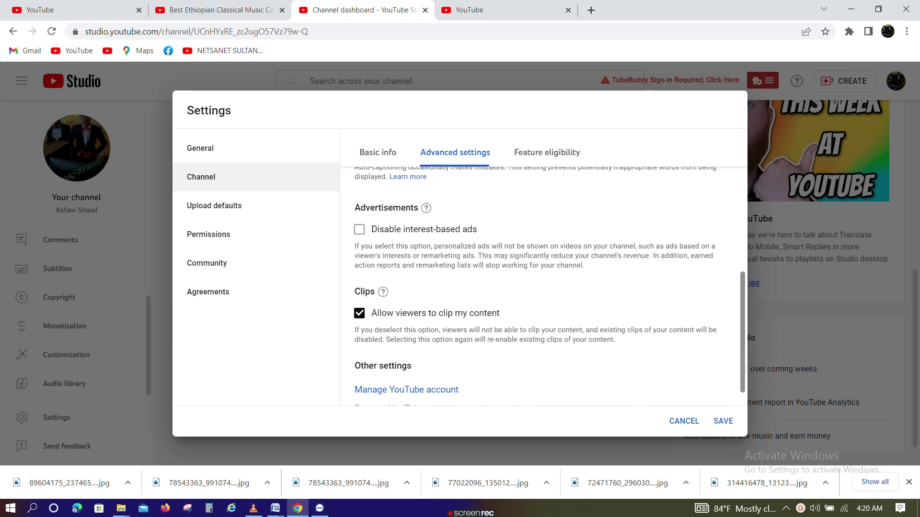
scroll(542, 285, "up", 3)
scroll(543, 286, "up", 5)
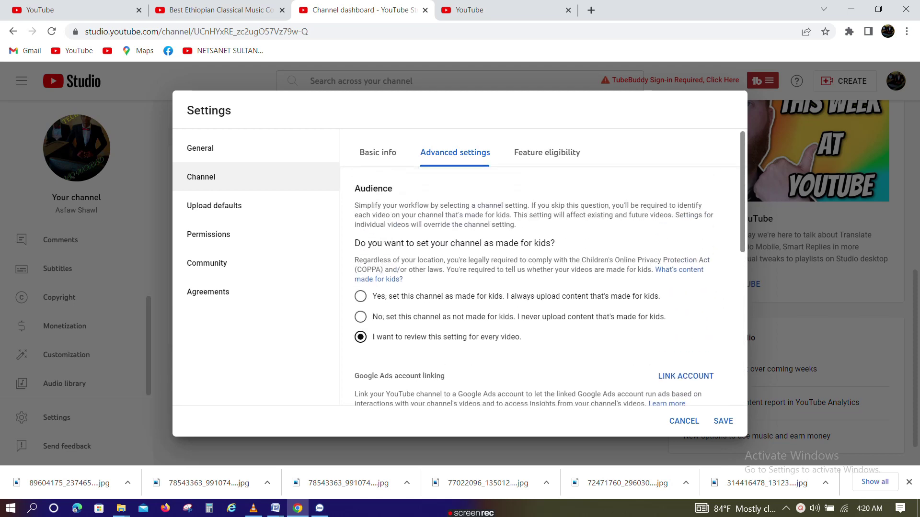
left_click(360, 316)
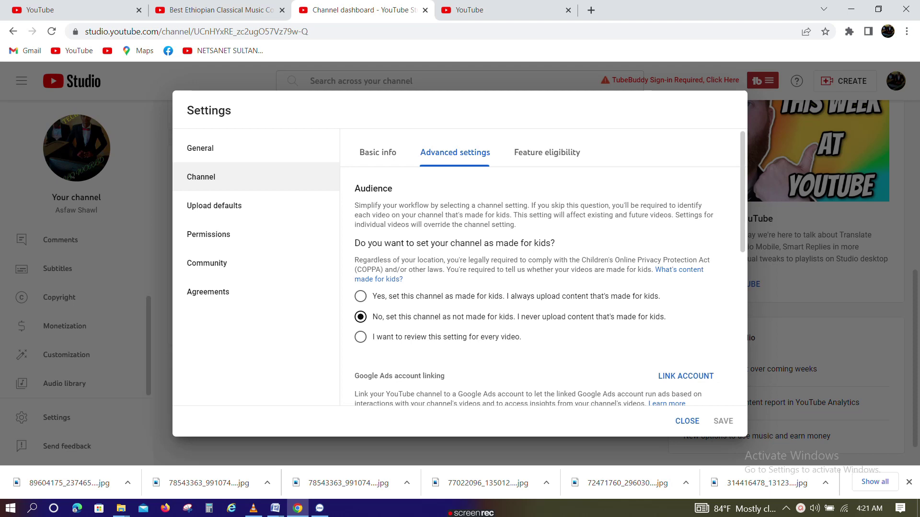
left_click(547, 153)
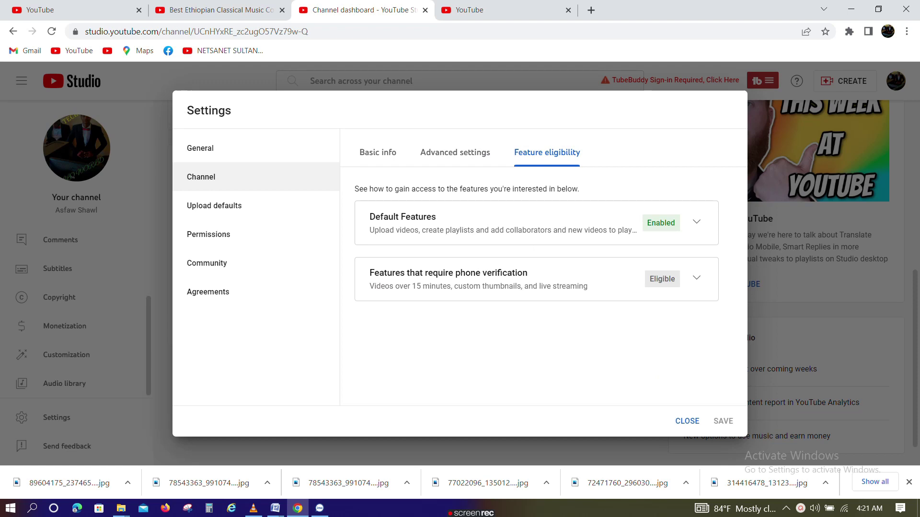
Review the phone-verification requirements card down to VERIFY PHONE NUMBER, then switch to the YouTube home tab
left_click(696, 278)
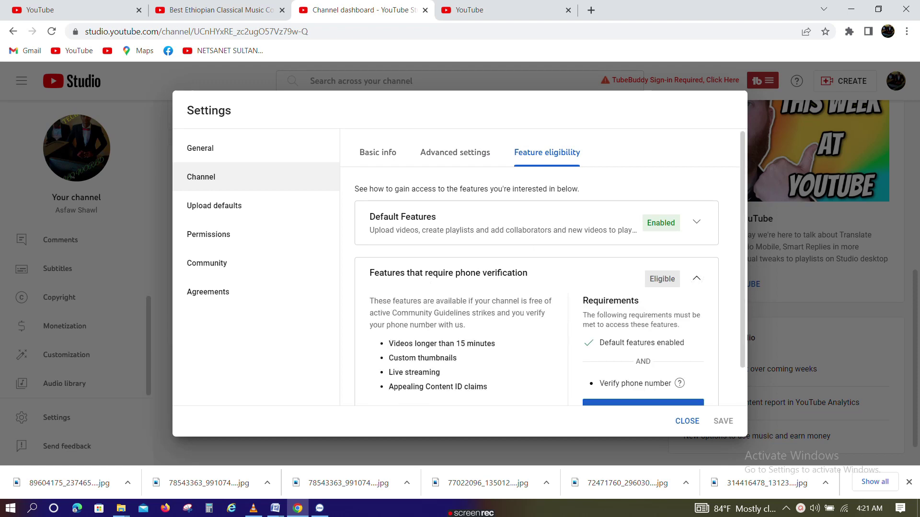
left_click(696, 278)
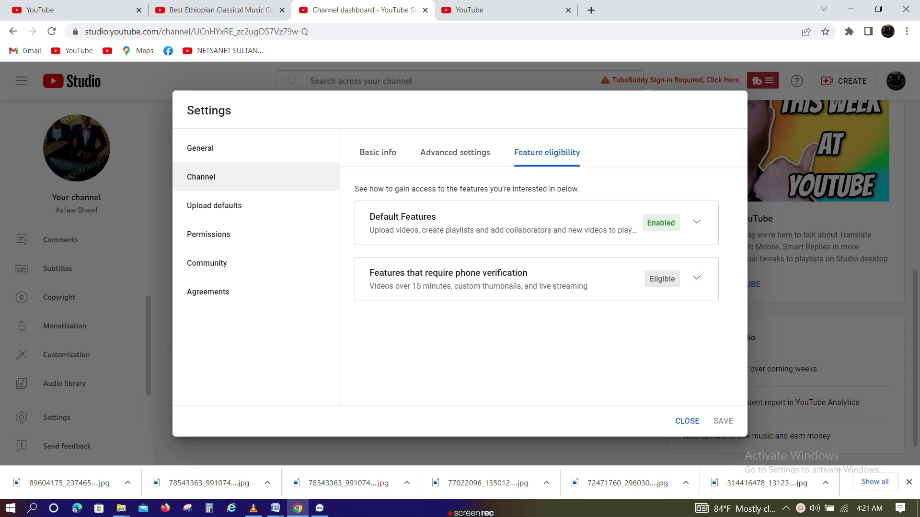
left_click(697, 277)
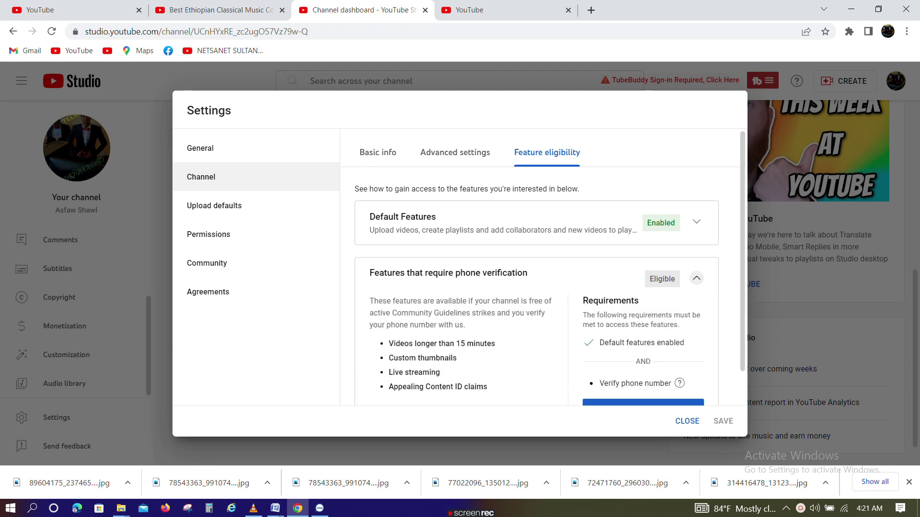
left_click(696, 278)
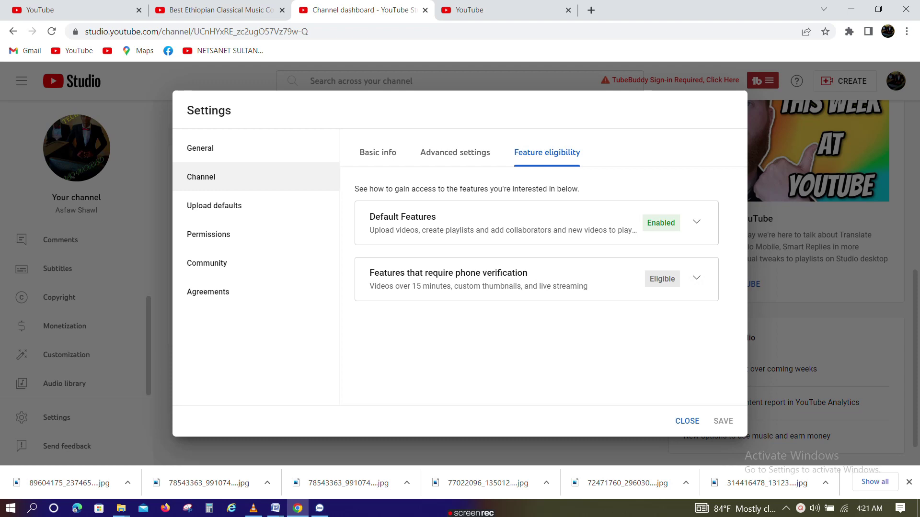
left_click(697, 277)
left_click(697, 278)
left_click(696, 278)
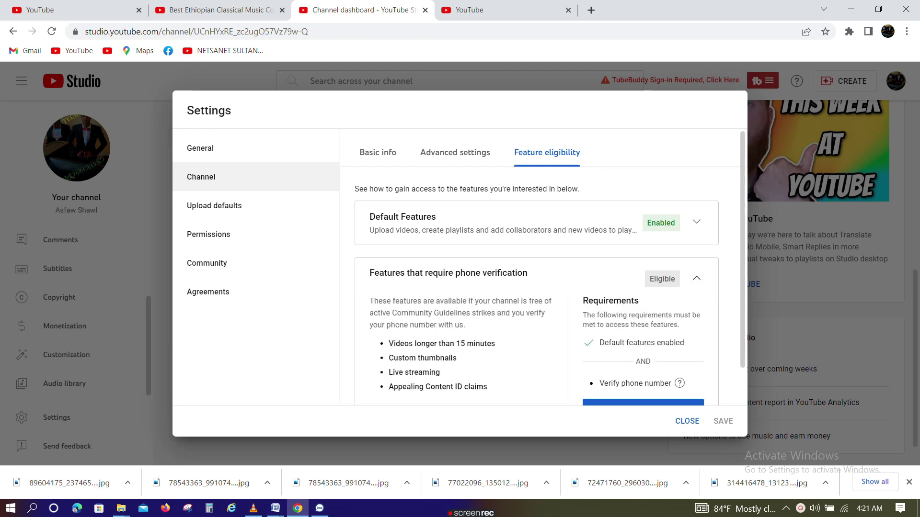
left_click(696, 277)
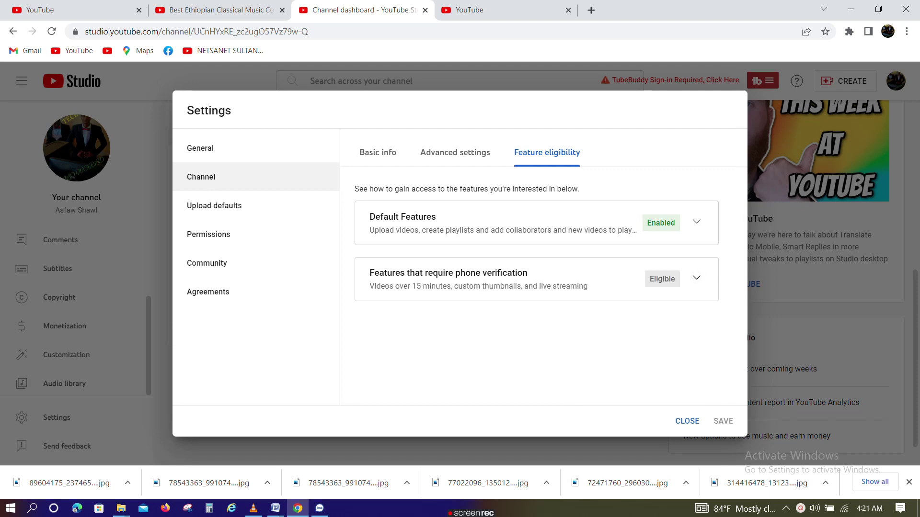
left_click(696, 277)
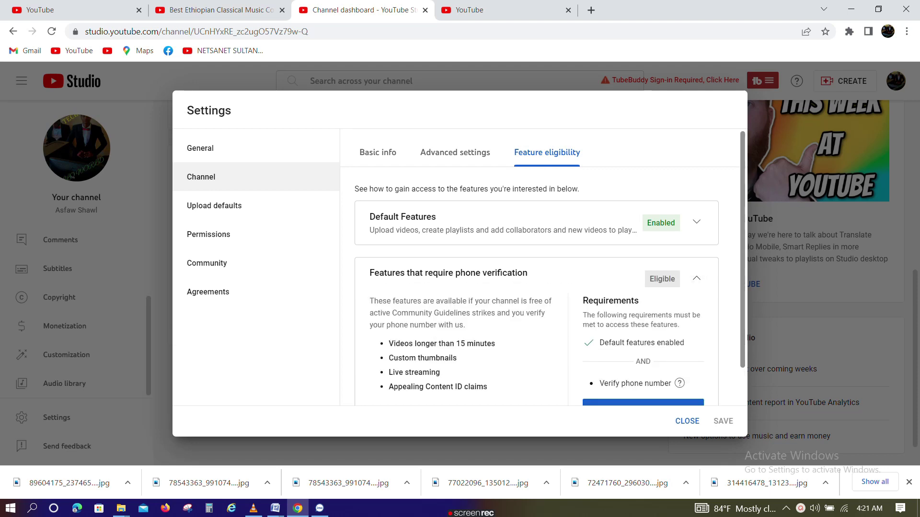
scroll(536, 287, "down", 1)
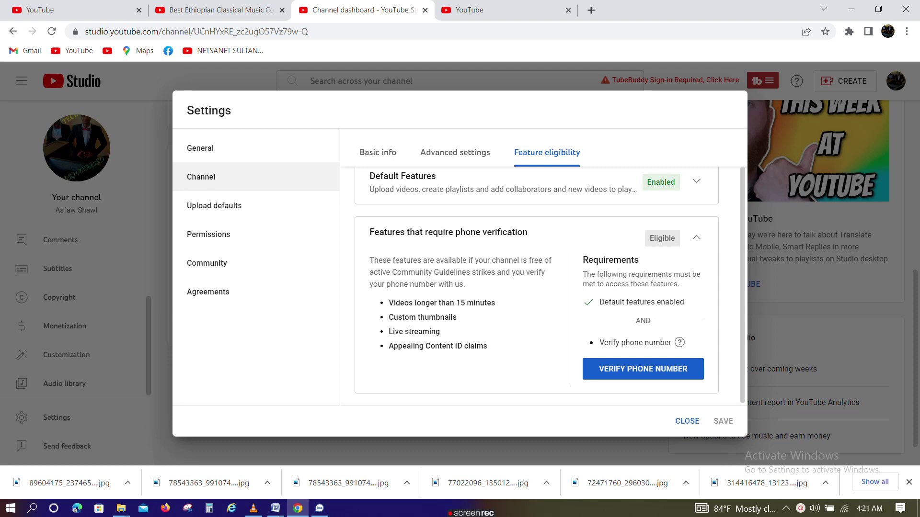
left_click(484, 9)
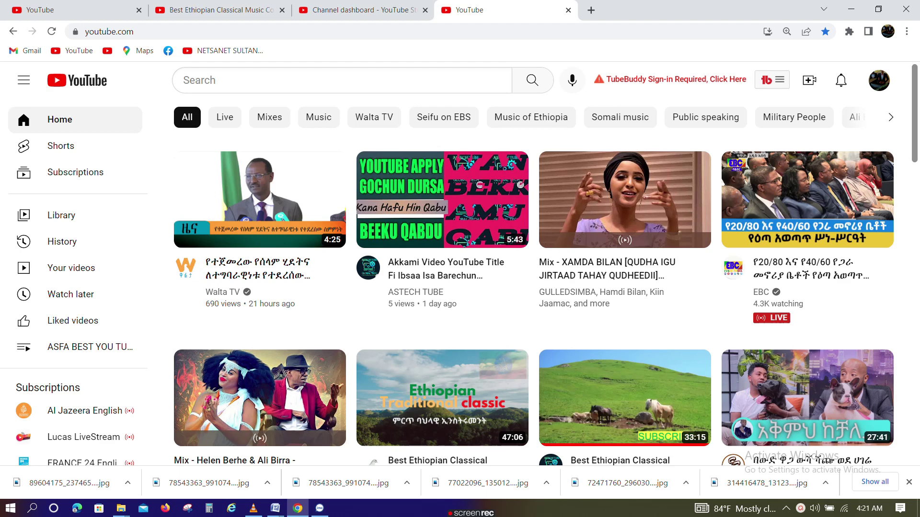
Browse the YouTube home feed, then return to the Studio tab showing Feature eligibility
scroll(533, 287, "down", 9)
scroll(534, 287, "up", 6)
scroll(464, 243, "up", 3)
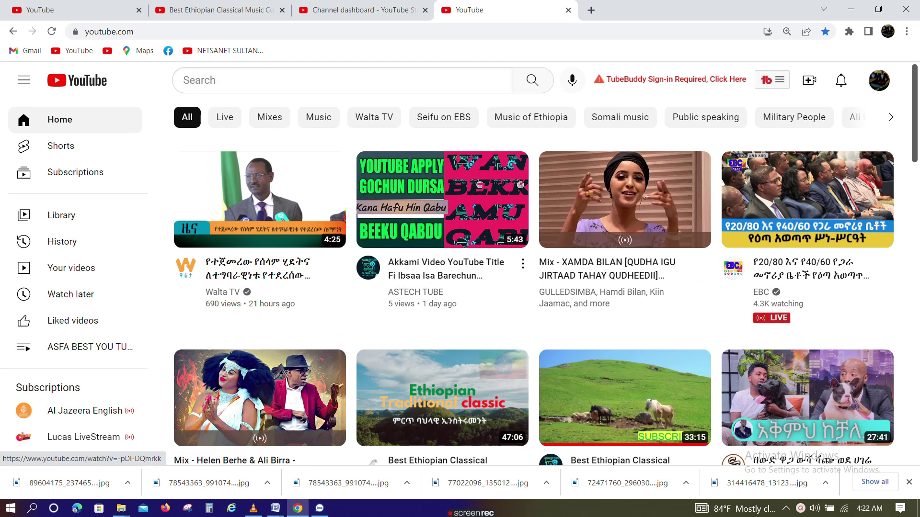
mouse_move(464, 243)
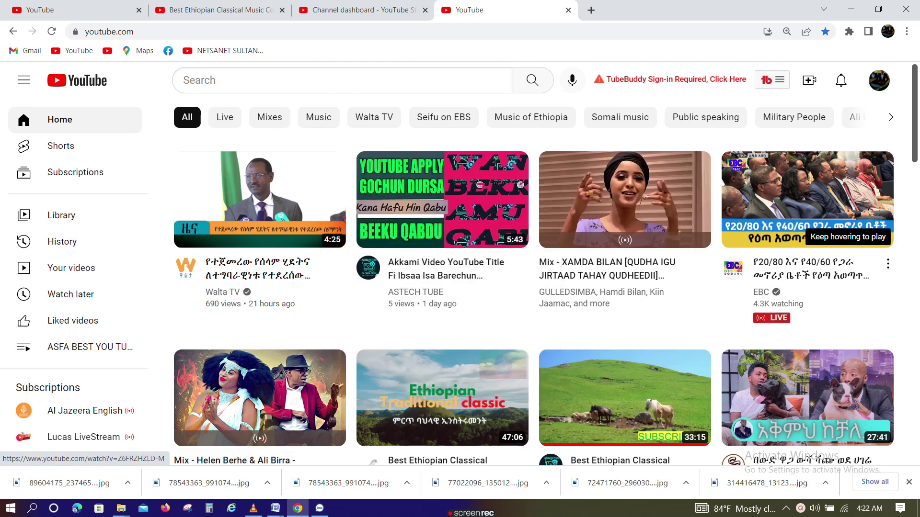
scroll(807, 216, "down", 1)
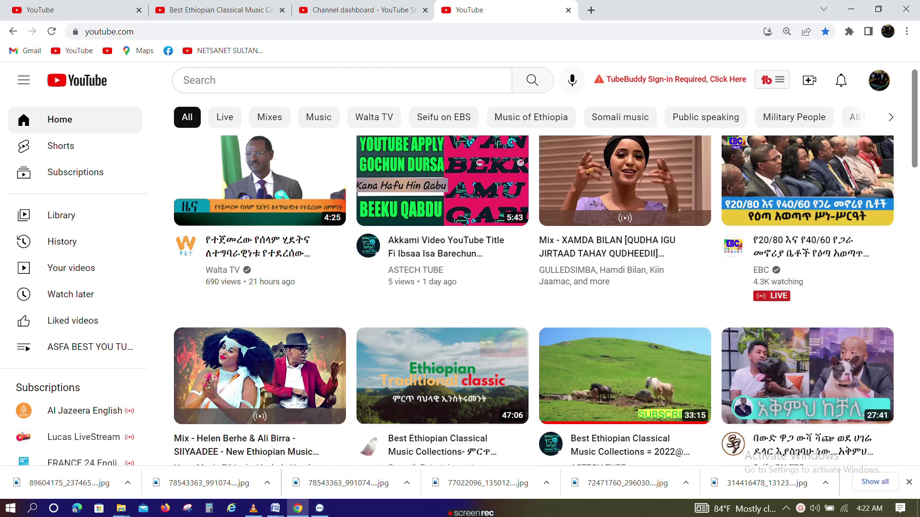
scroll(546, 287, "down", 10)
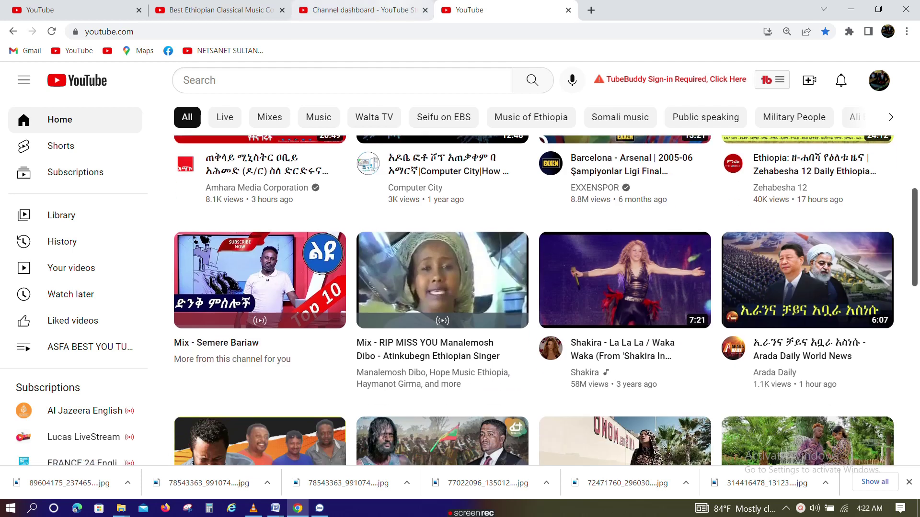
key("ctrl+Page_Up")
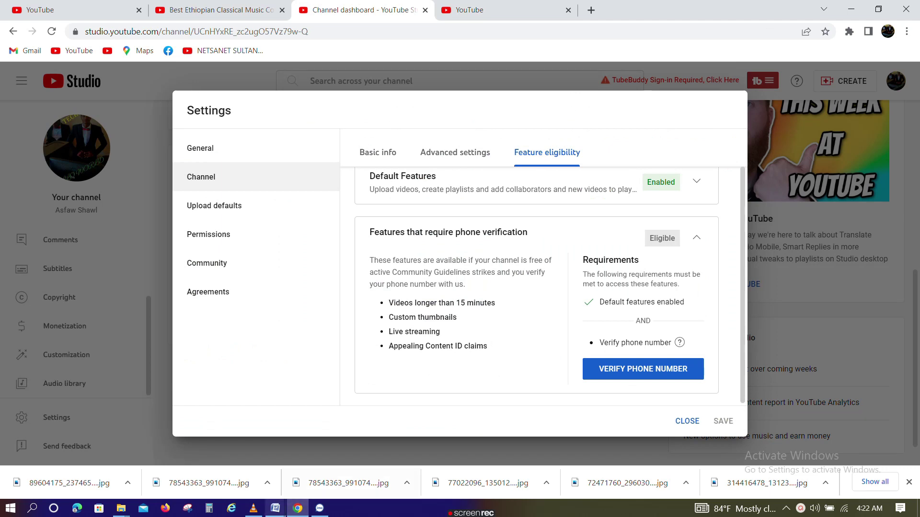
Start phone verification via VERIFY PHONE NUMBER, opening the step 1 page in a new tab
left_click(253, 508)
left_click(253, 508)
left_click(642, 369)
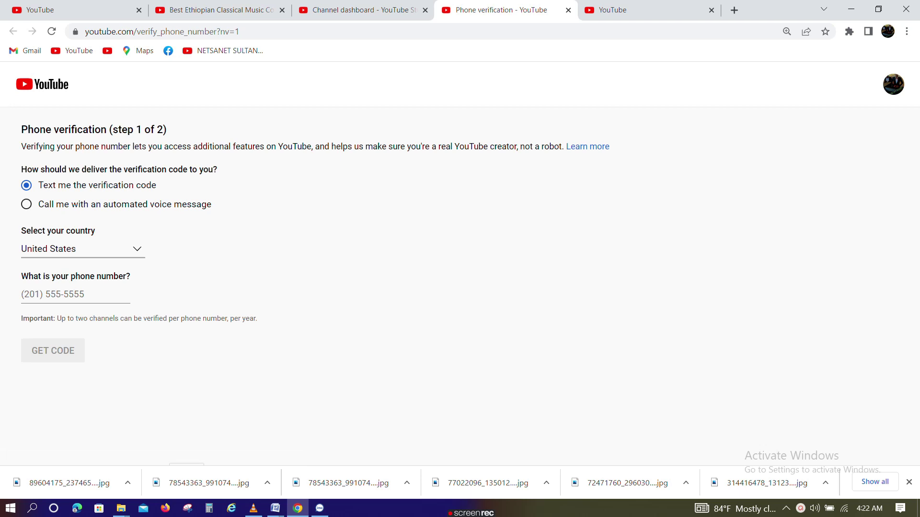
Choose Ethiopia as the country for phone verification
key("Tab")
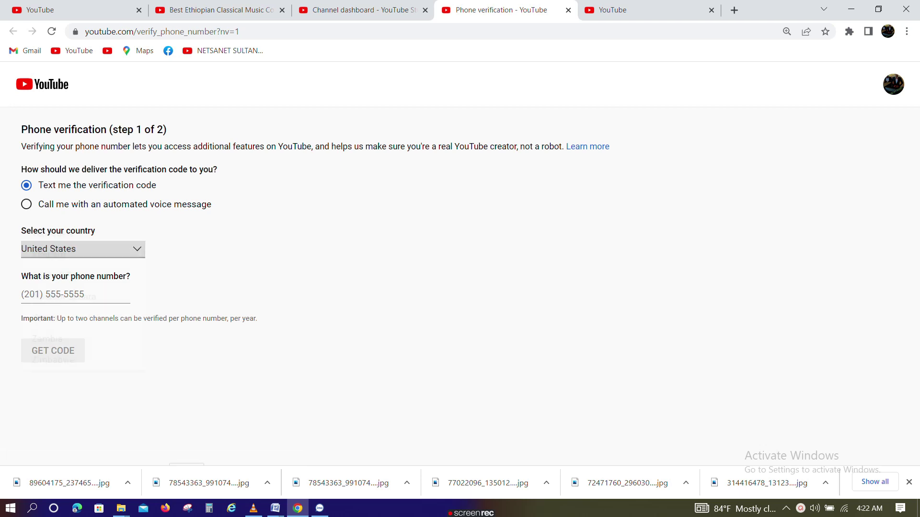
key("space")
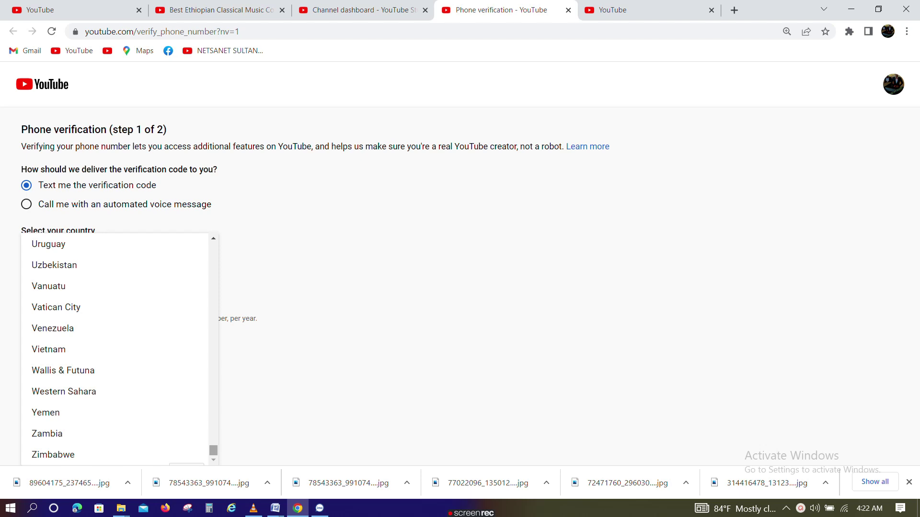
scroll(115, 350, "up", 20)
key("Down")
key("Down")
key("Down")
key("Down")
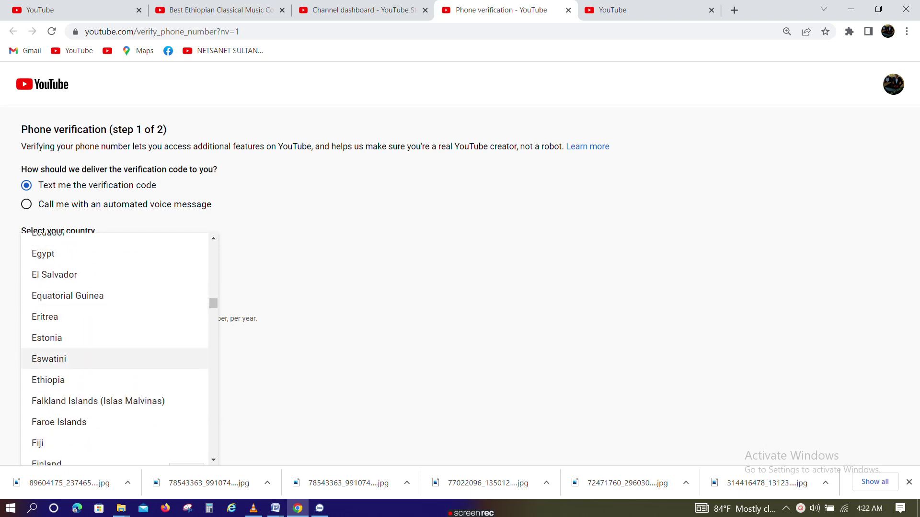
key("Return")
Enter the channel's phone number, correcting a stray digit, and request the code by text
left_click(22, 294)
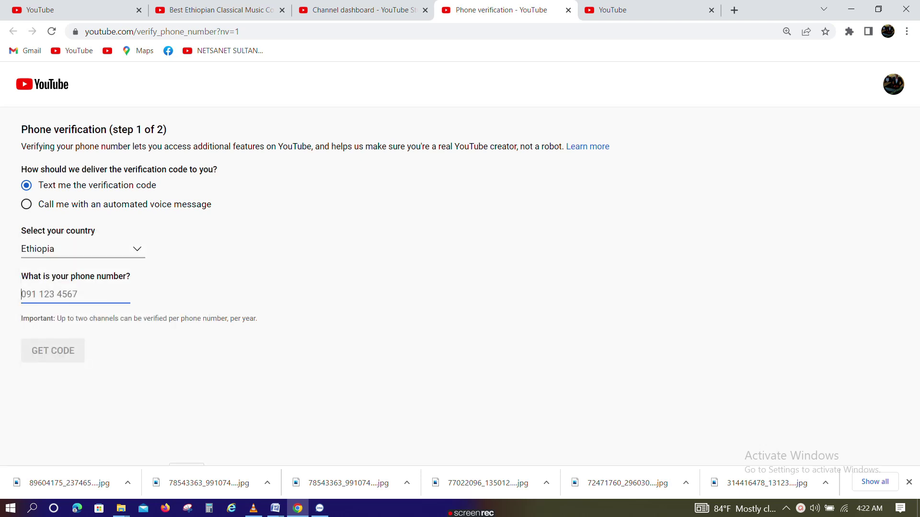
type("9")
key("BackSpace")
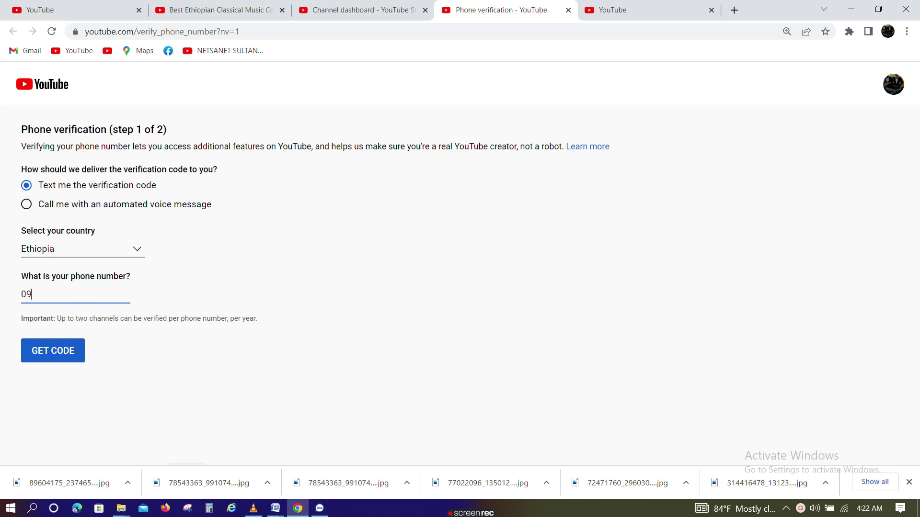
key("Return")
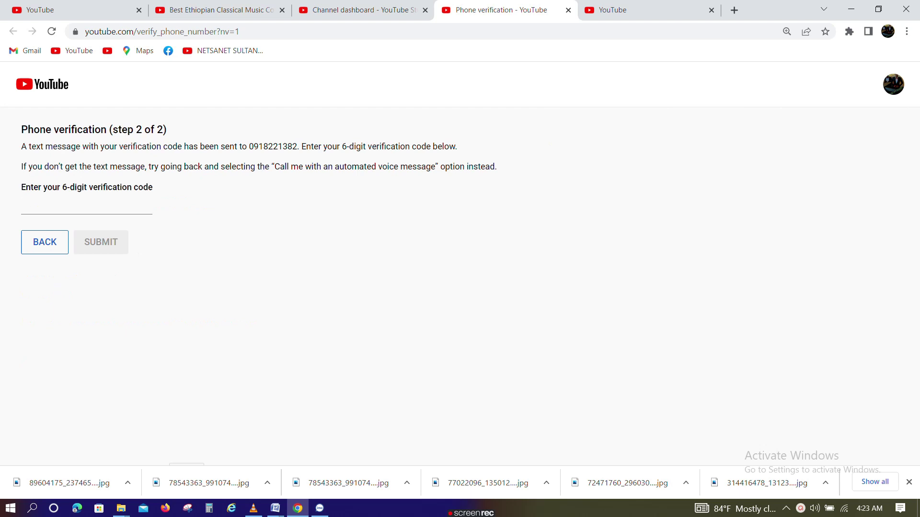
Enter the texted 6-digit verification code, fixing a typo, and submit to get 'Phone number verified'
left_click(22, 206)
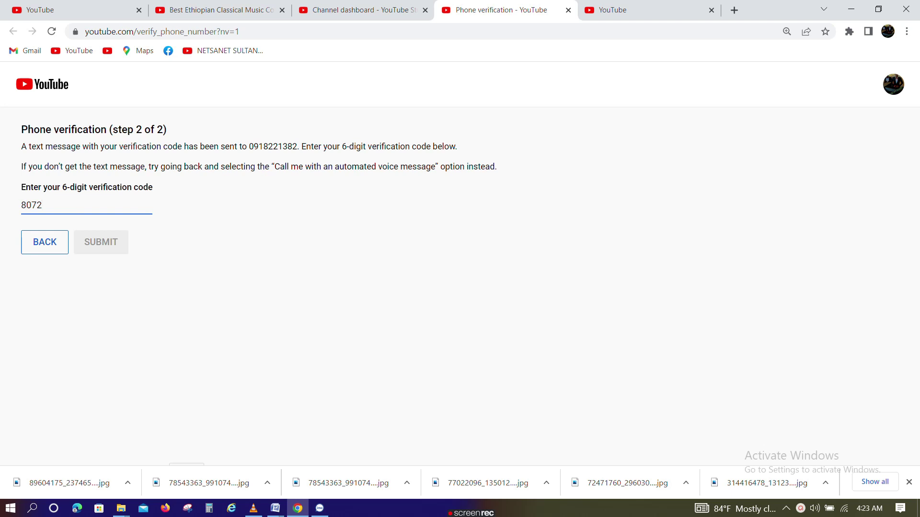
key("BackSpace")
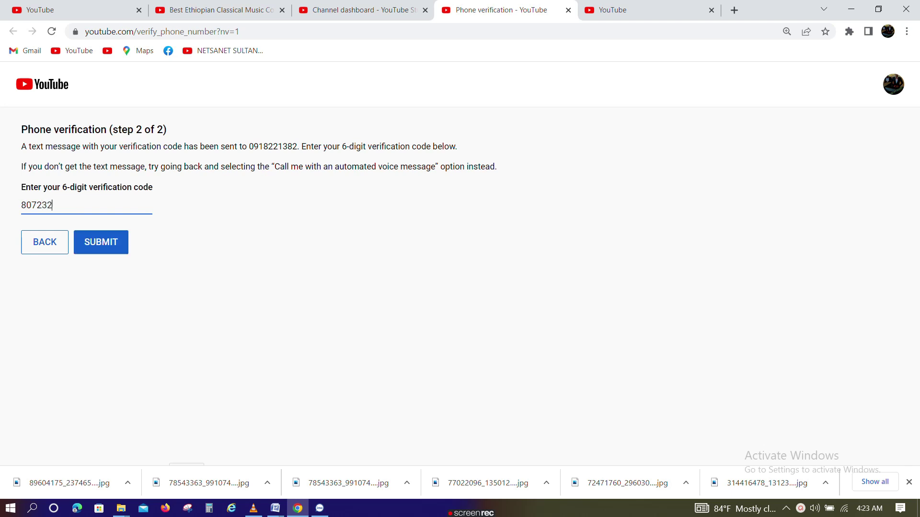
key("Return")
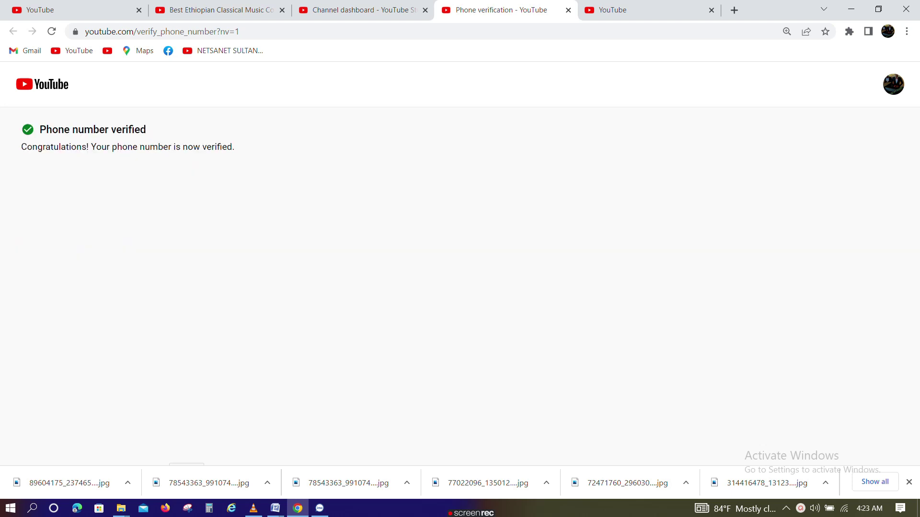
left_click_drag(40, 129, 146, 129)
left_click(147, 129)
Return to the YouTube home page via the bookmark and scroll through the recommended videos
left_click(71, 50)
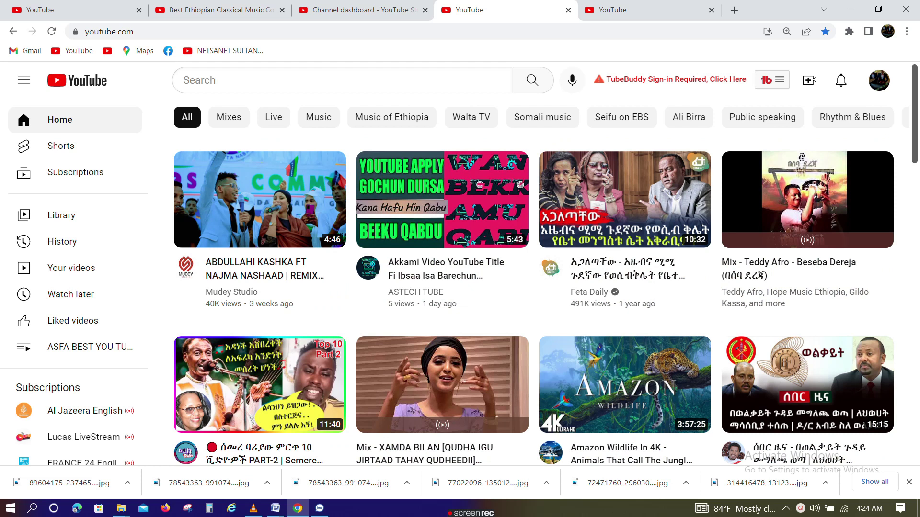
scroll(776, 459, "down", 5)
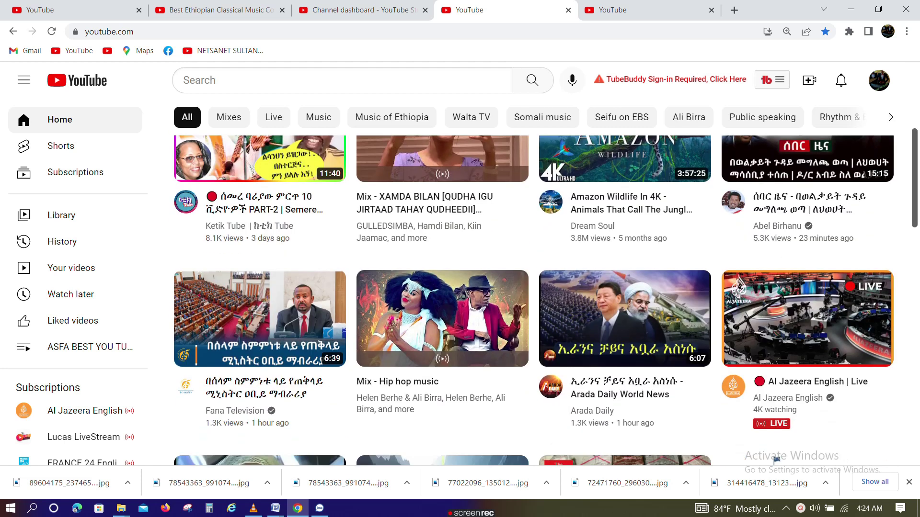
scroll(776, 459, "down", 7)
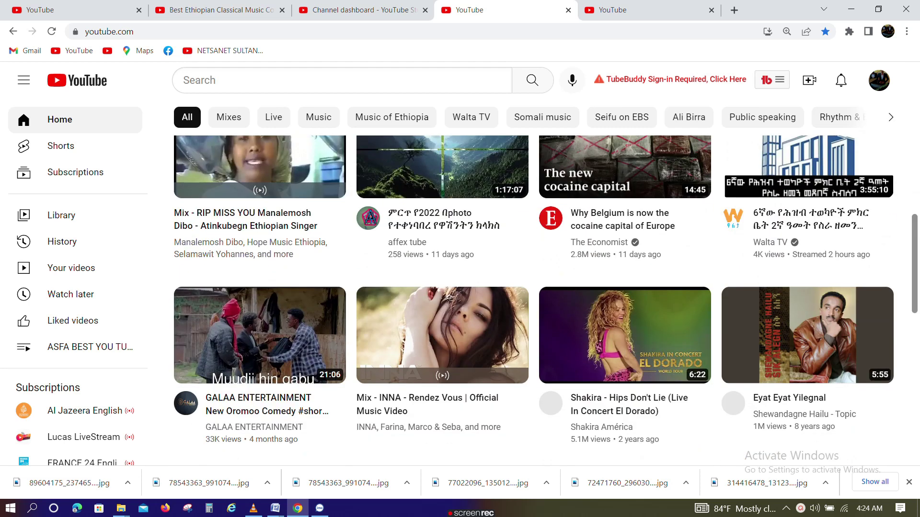